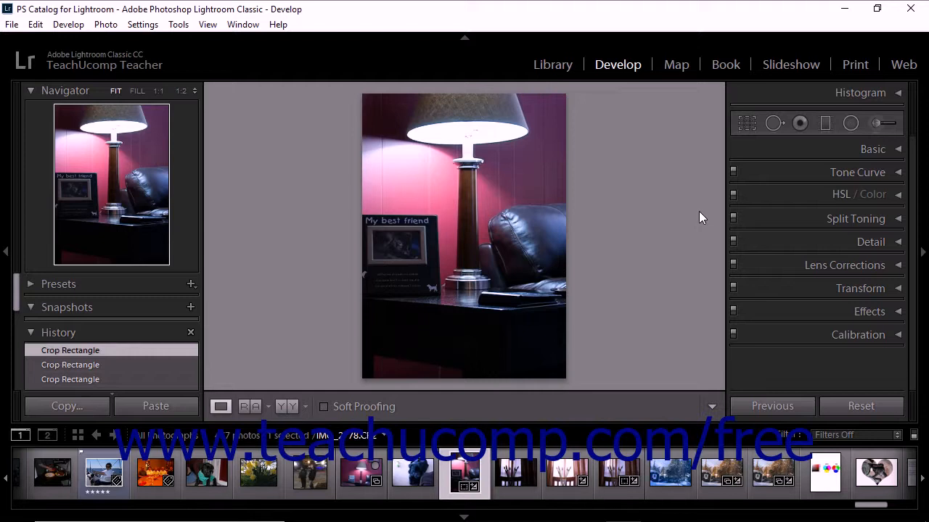
Expand the Basic adjustments and open the Profile Browser for the lamp photo.
click(856, 153)
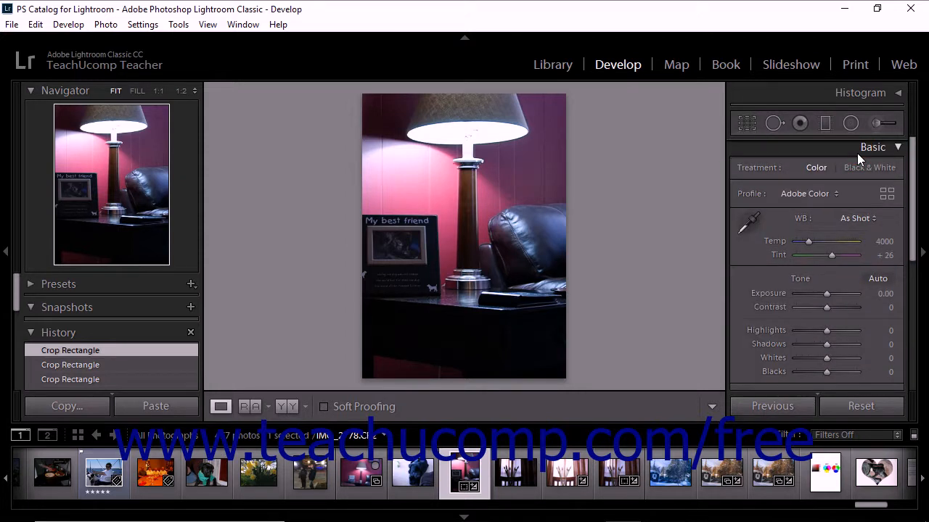
click(826, 196)
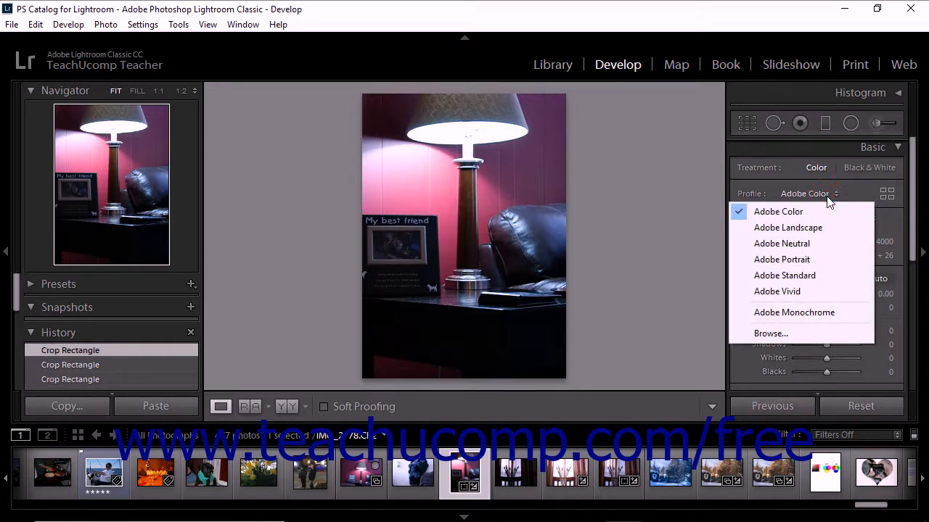
click(817, 332)
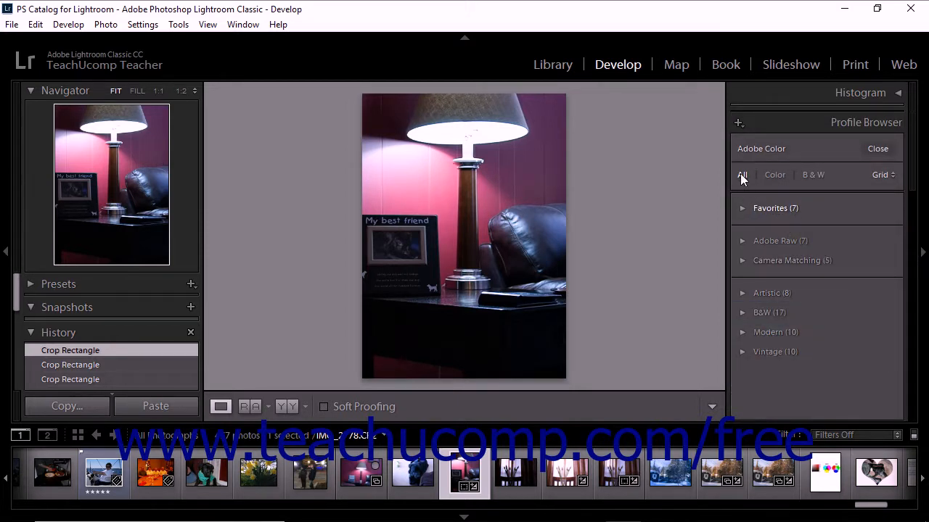
Filter the profiles by Color and by B & W, and return to showing All profiles.
click(773, 175)
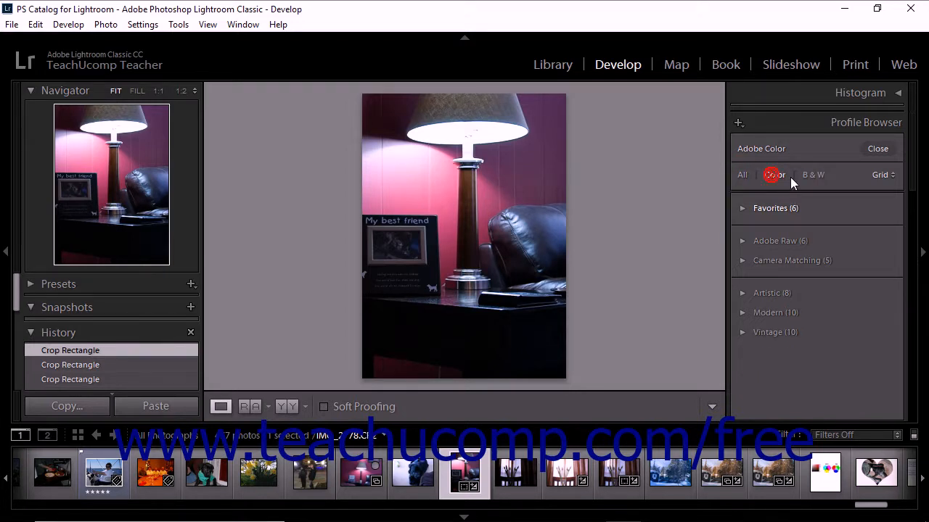
click(807, 177)
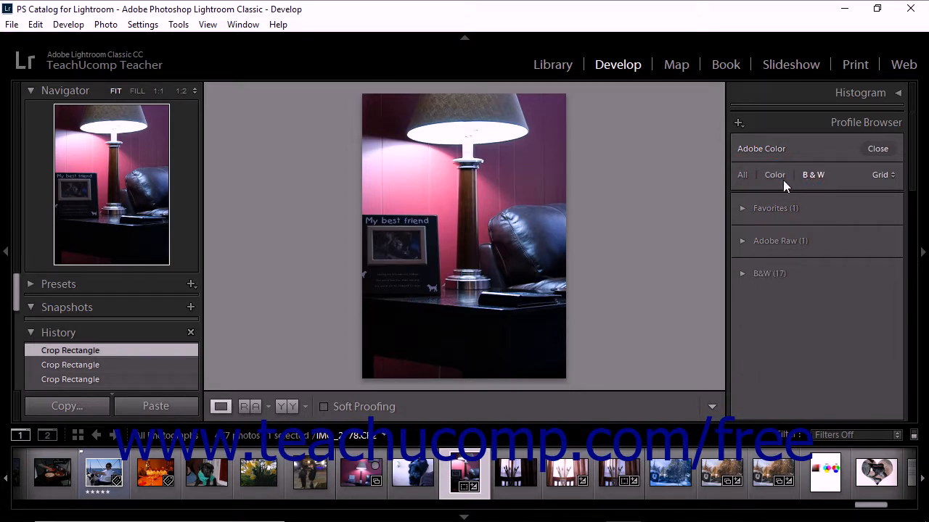
click(742, 180)
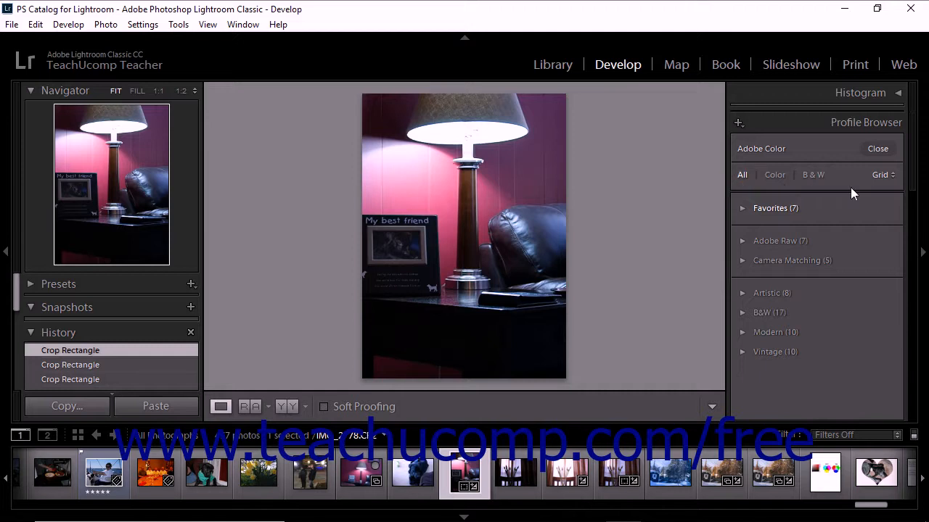
Expand the Favorites group and view its profiles in Large and List layouts, returning to the Grid layout.
click(887, 175)
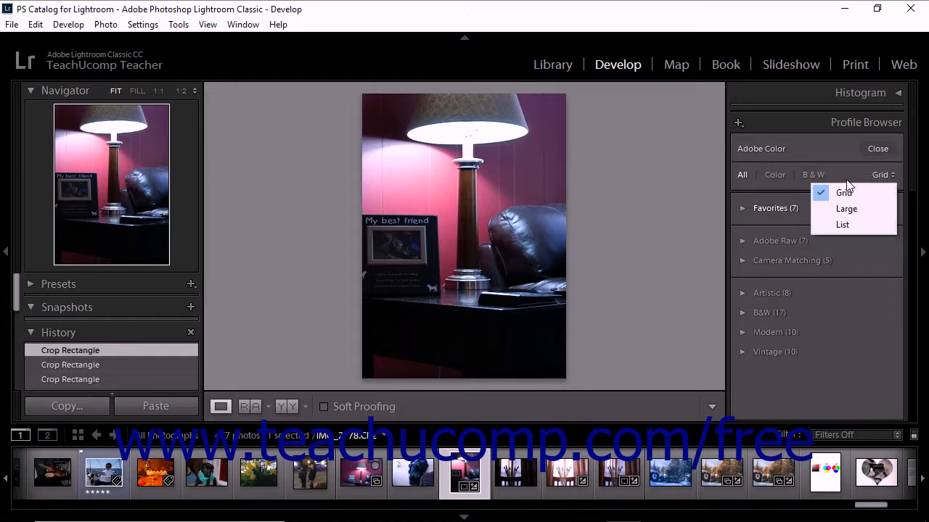
click(743, 210)
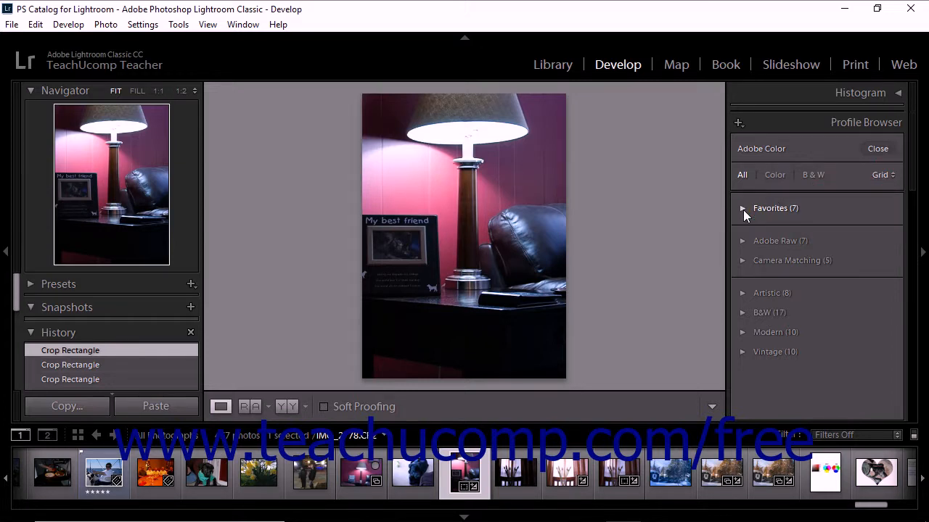
click(743, 210)
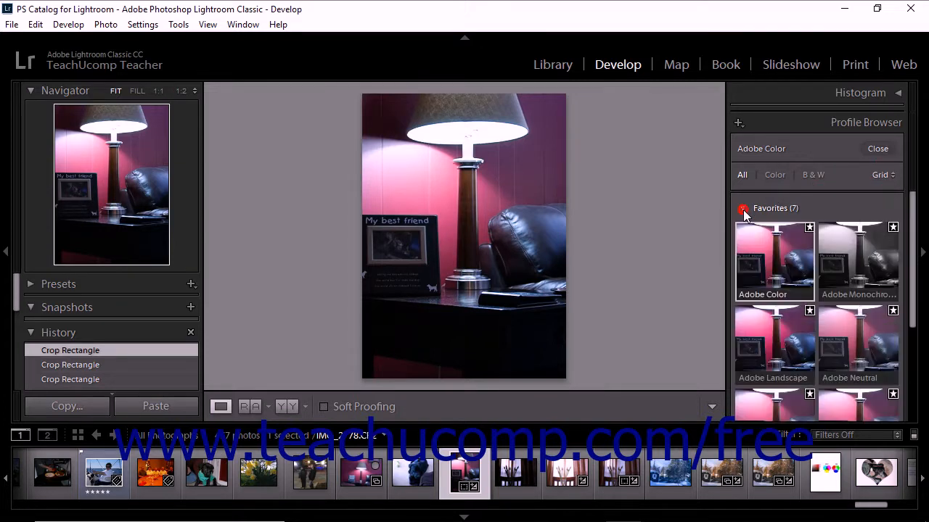
click(893, 177)
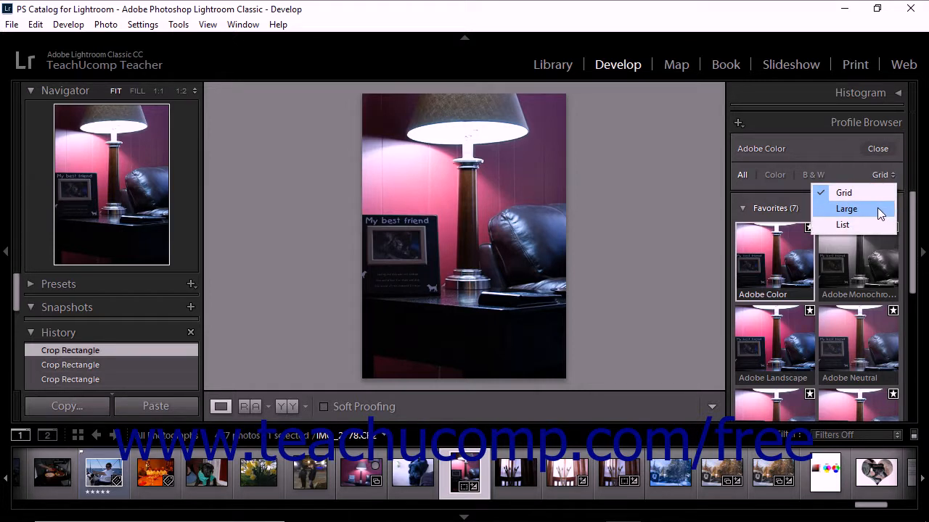
click(877, 209)
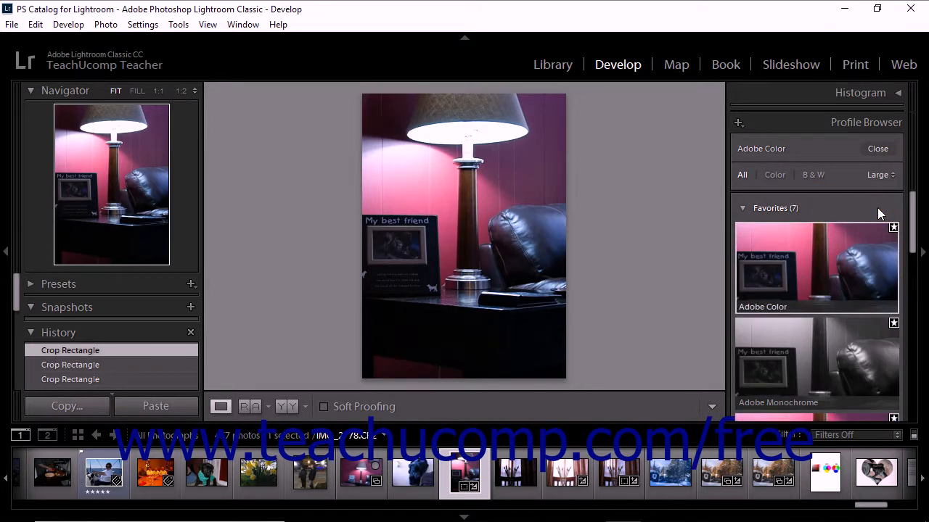
click(888, 179)
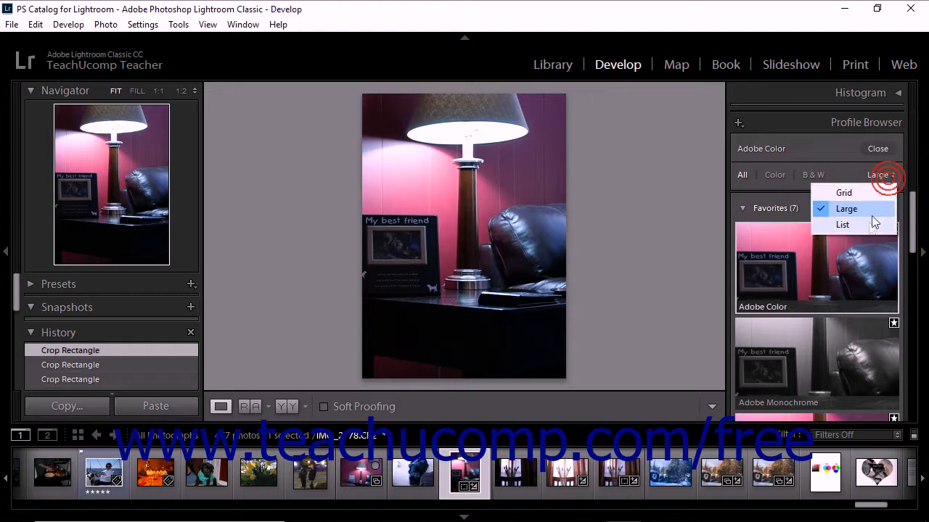
click(872, 225)
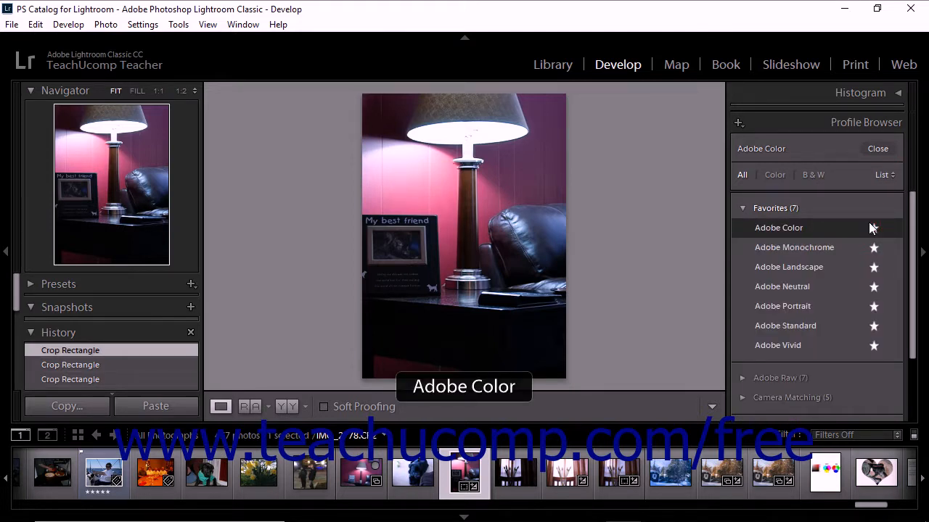
click(888, 178)
click(877, 191)
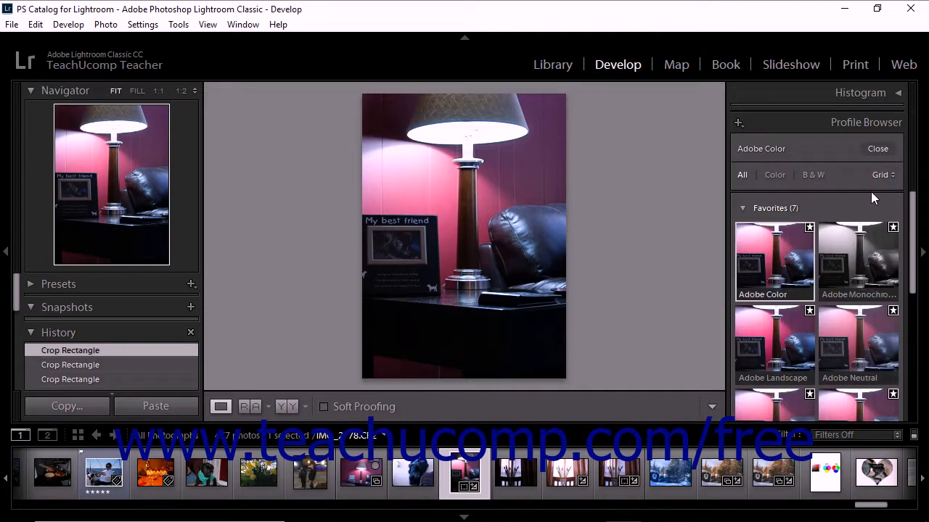
Collapse and re-expand the Favorites profile group, leaving it collapsed.
click(743, 209)
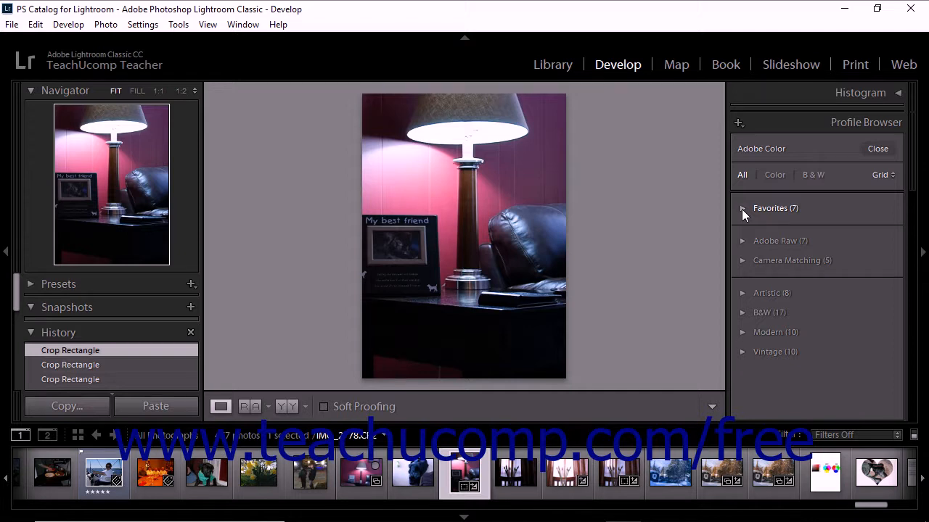
click(742, 209)
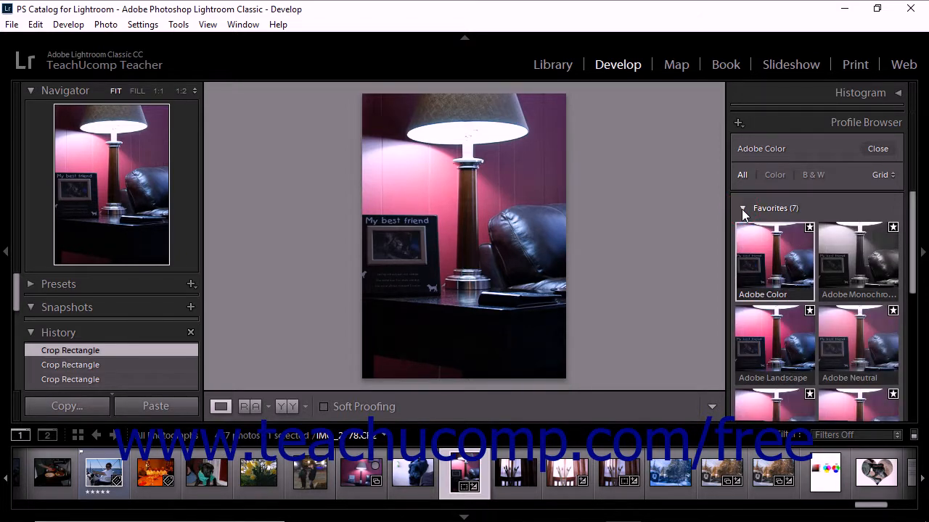
click(741, 209)
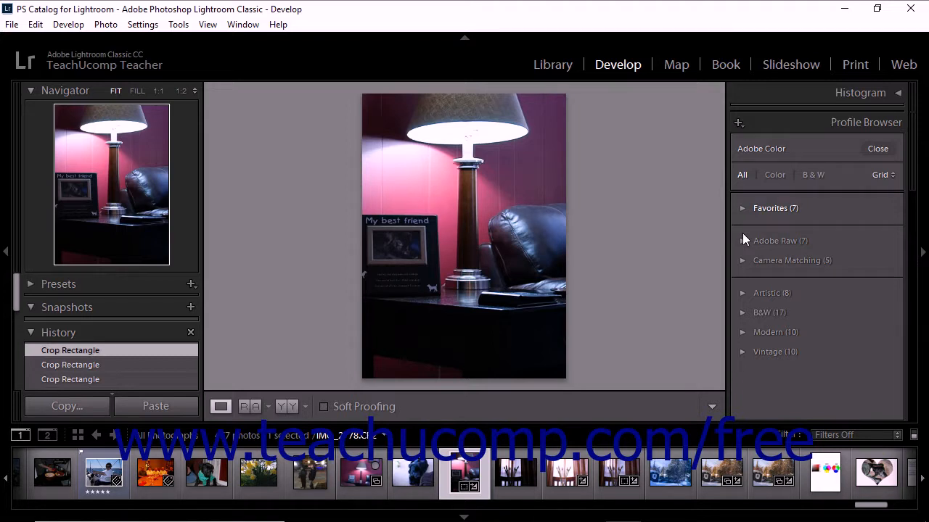
Look into the Artistic, B&W, Modern, Vintage and Adobe Raw profile groups one at a time, collapsing each after viewing.
click(743, 293)
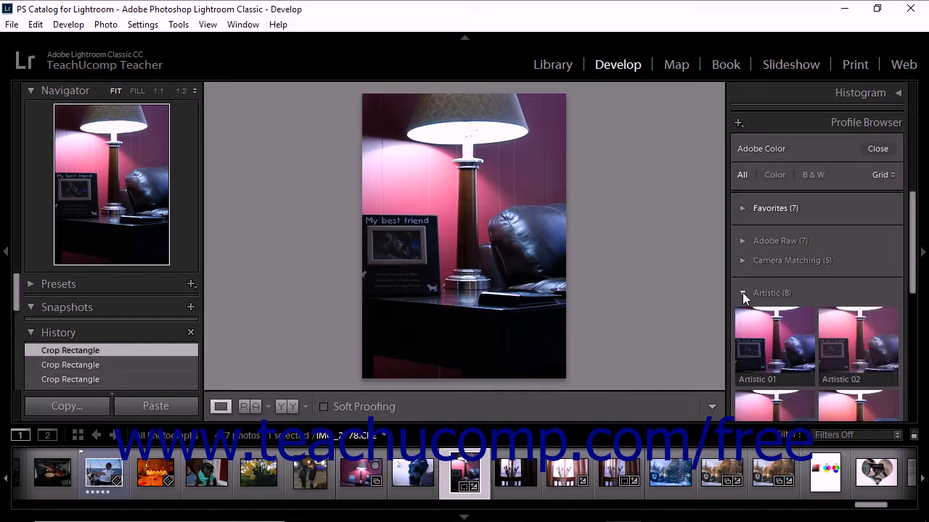
click(743, 293)
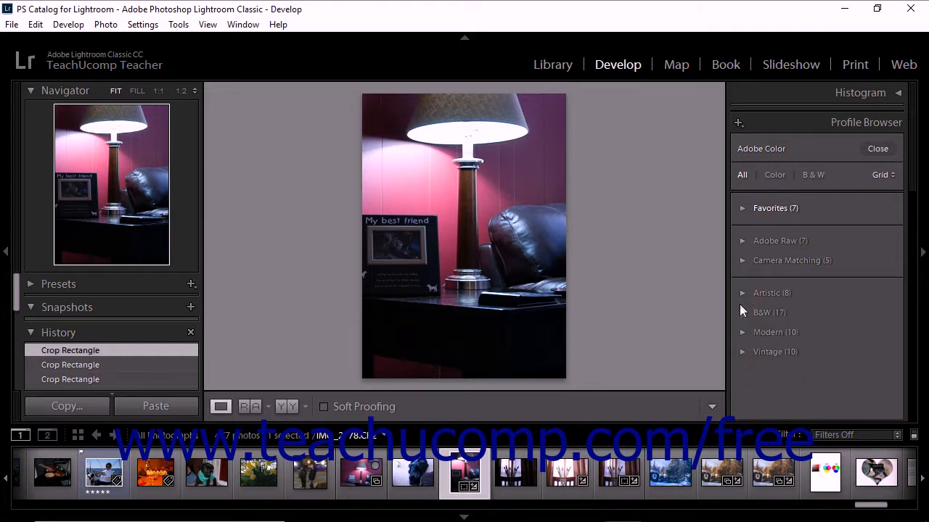
click(741, 312)
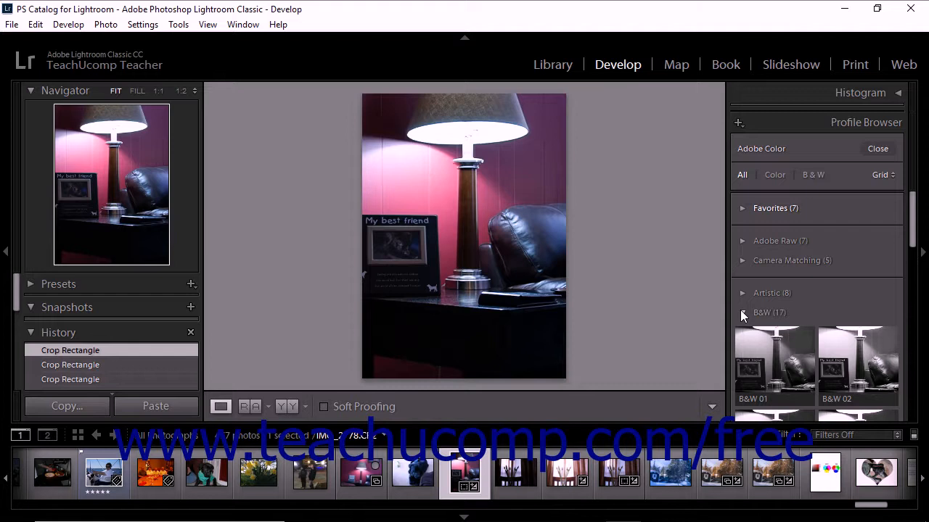
click(741, 311)
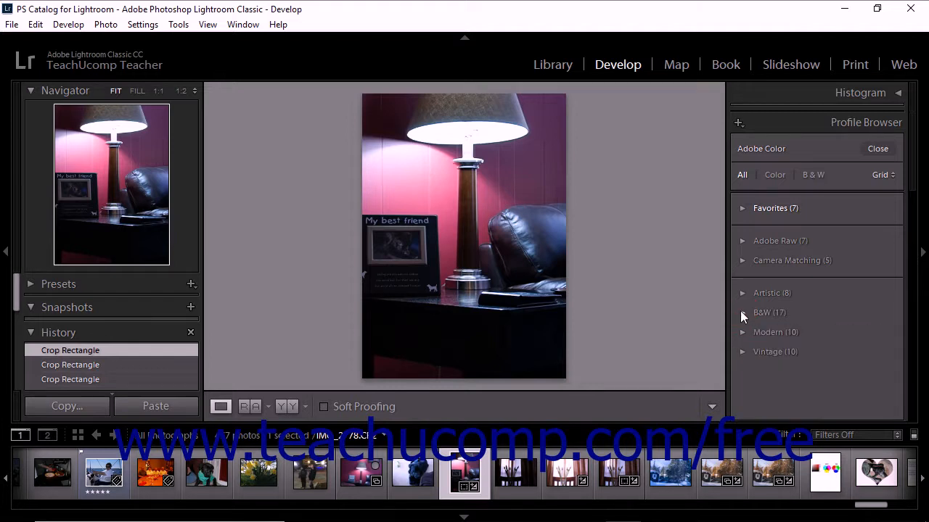
click(742, 333)
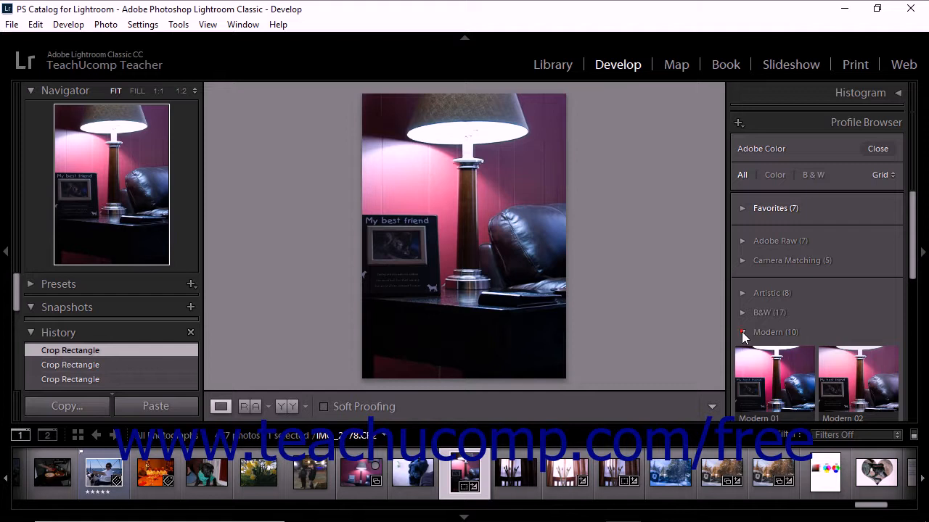
click(741, 332)
click(742, 350)
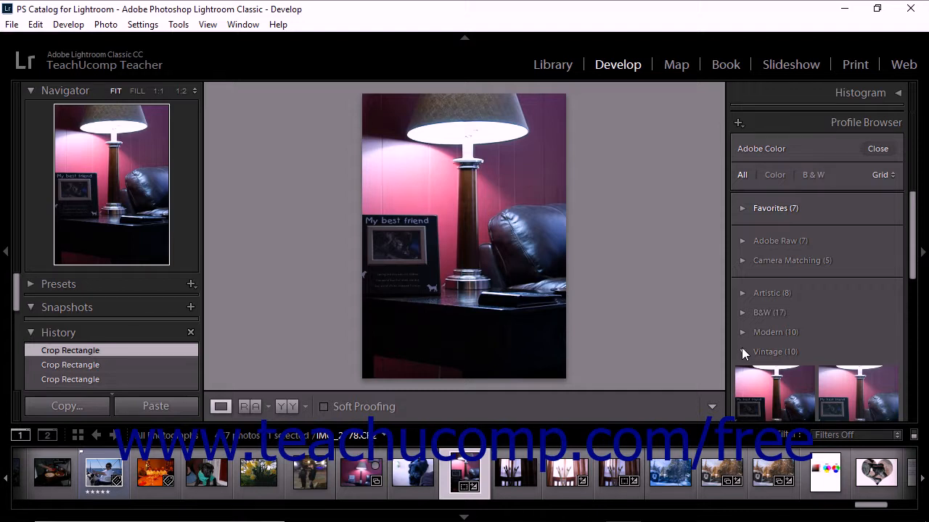
click(742, 351)
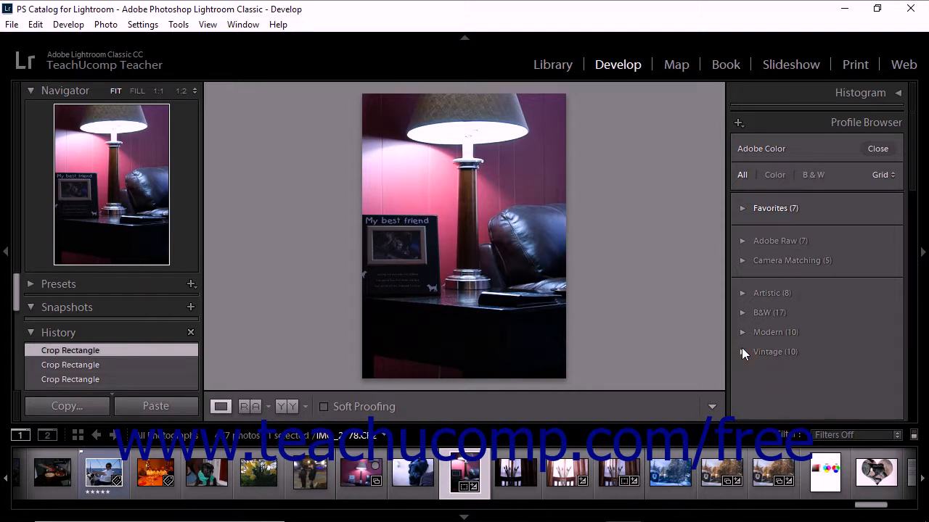
click(742, 242)
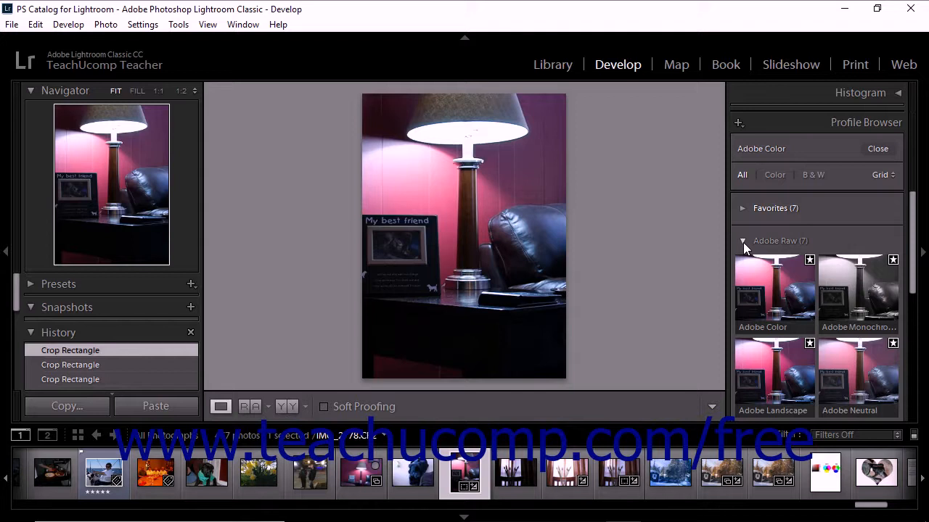
click(743, 242)
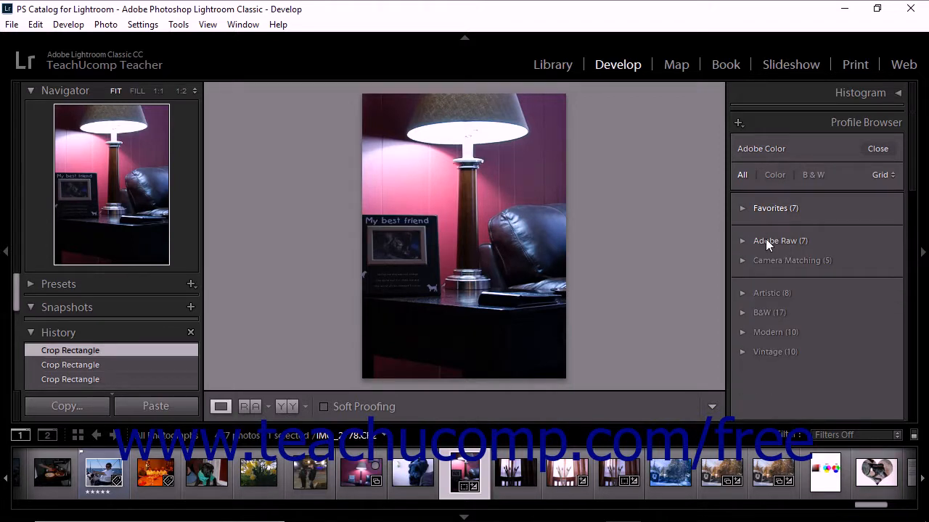
Expand all profile groups at once and collapse them all again.
right_click(765, 240)
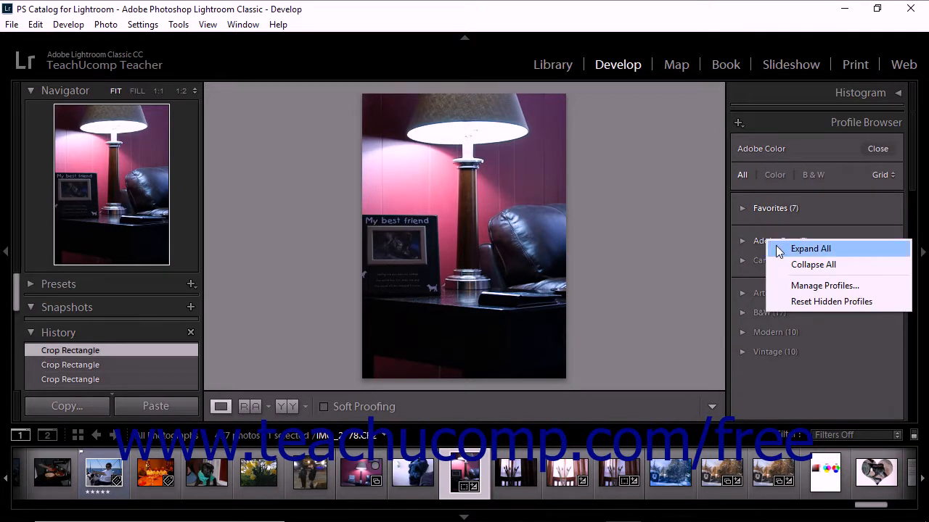
click(798, 249)
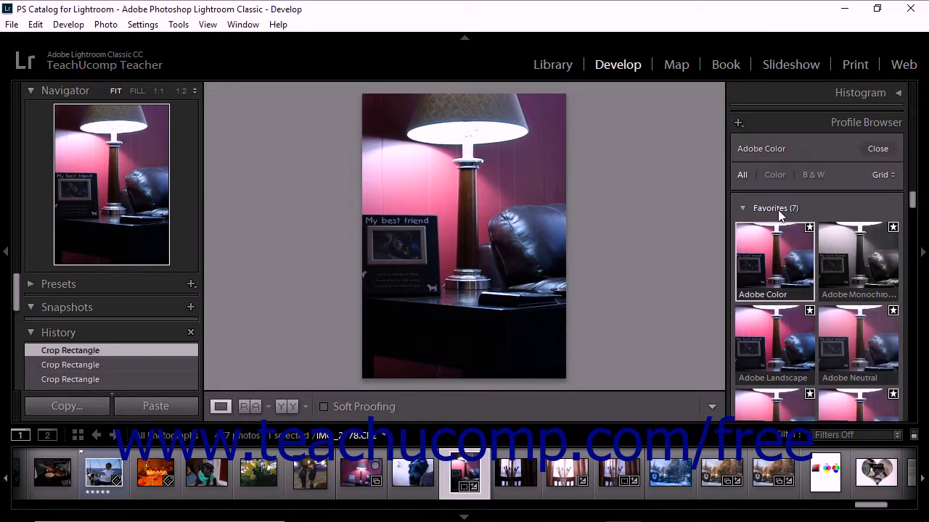
right_click(780, 212)
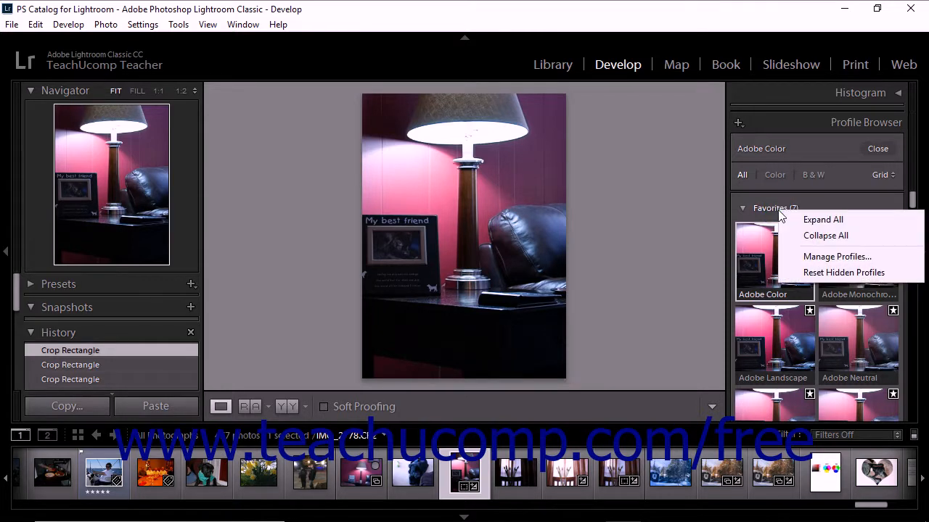
click(793, 237)
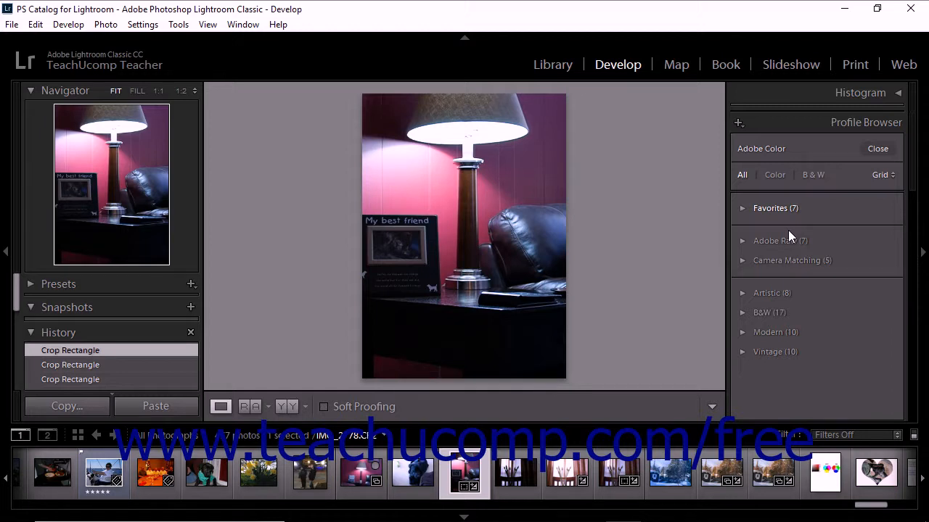
Apply the Artistic 04 profile from the Artistic group to the photo.
click(742, 294)
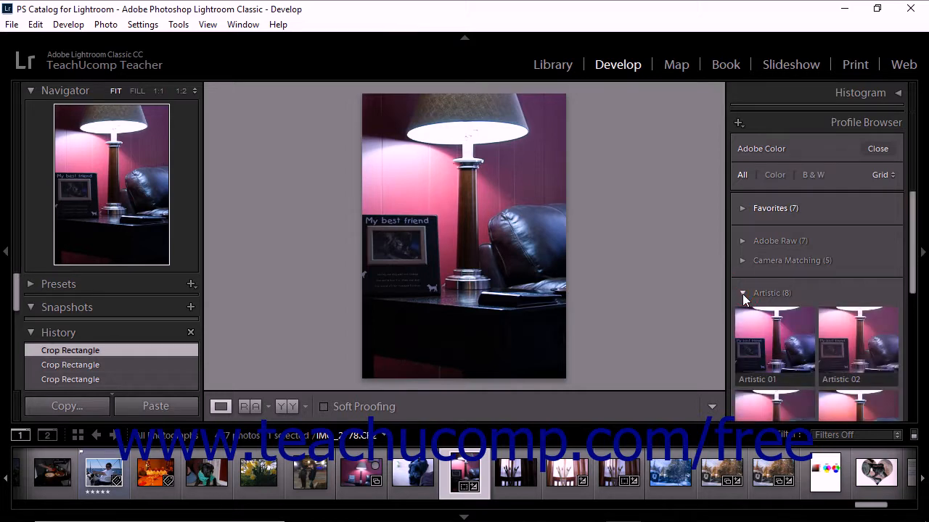
scroll(774, 262, down, 2)
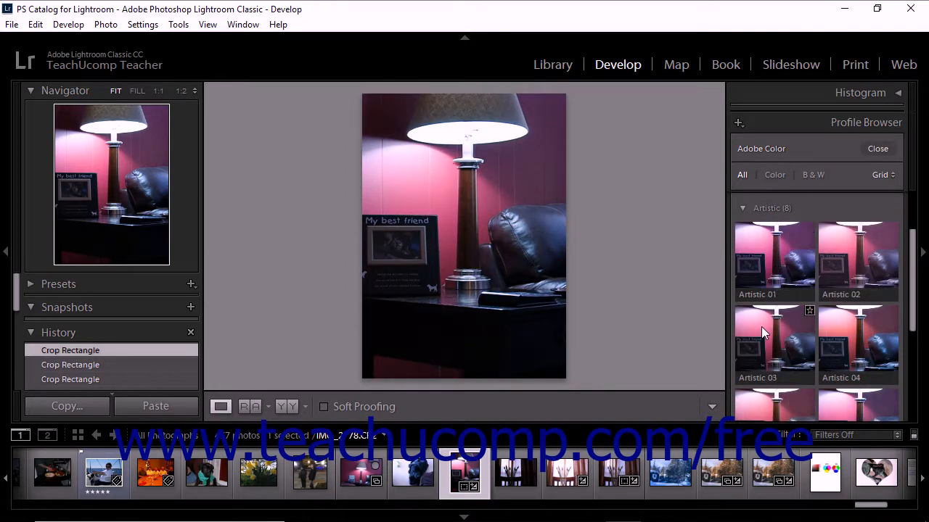
click(872, 332)
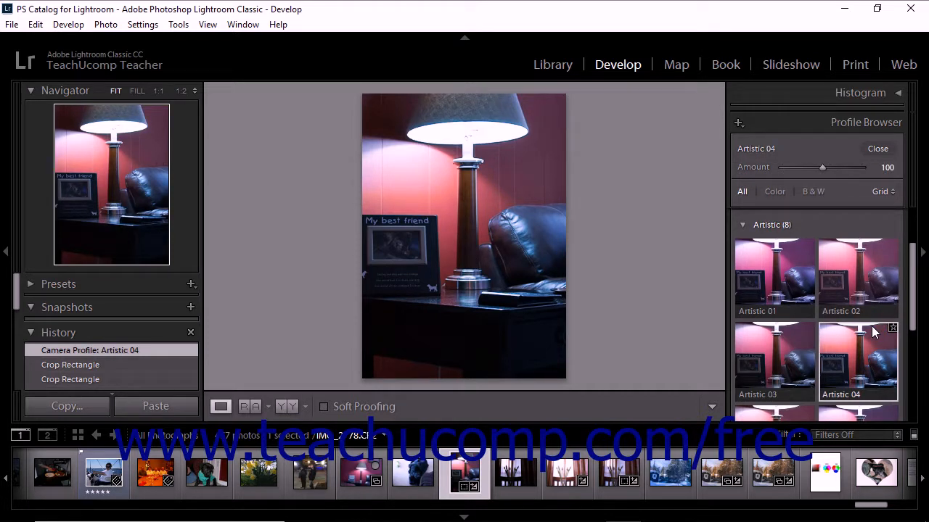
Set the Artistic 04 profile's amount to 173 and mark the profile as a favorite.
click(819, 166)
drag(832, 169, 851, 169)
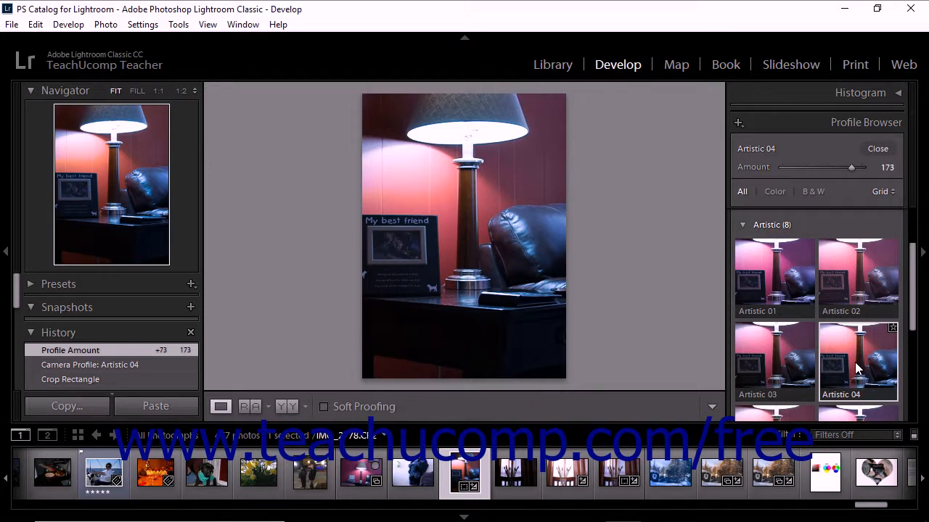
click(892, 329)
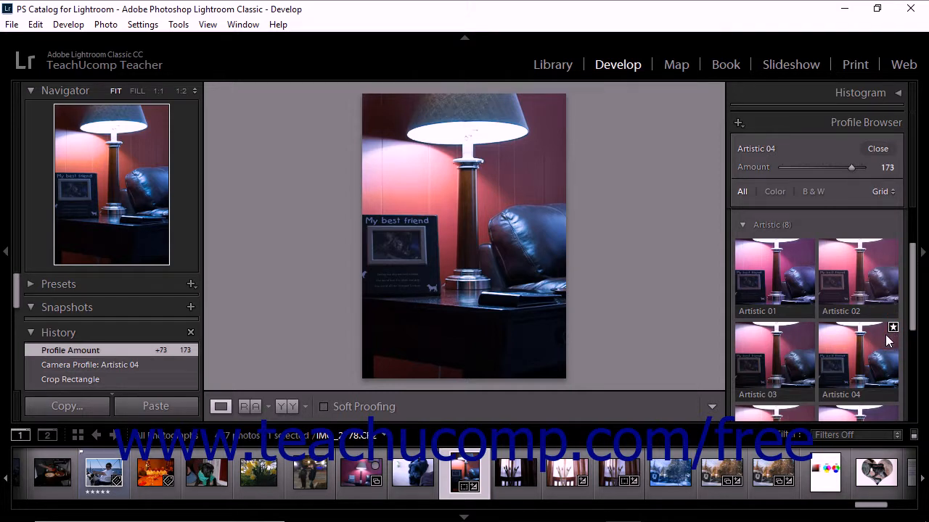
Switch the profile display to List view and look into the Favorites group, collapsing it after viewing.
click(884, 191)
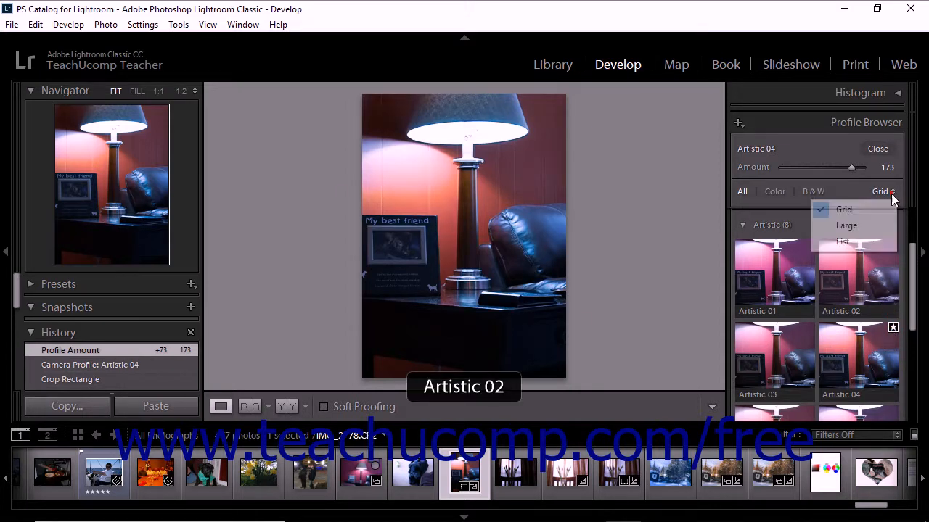
click(862, 242)
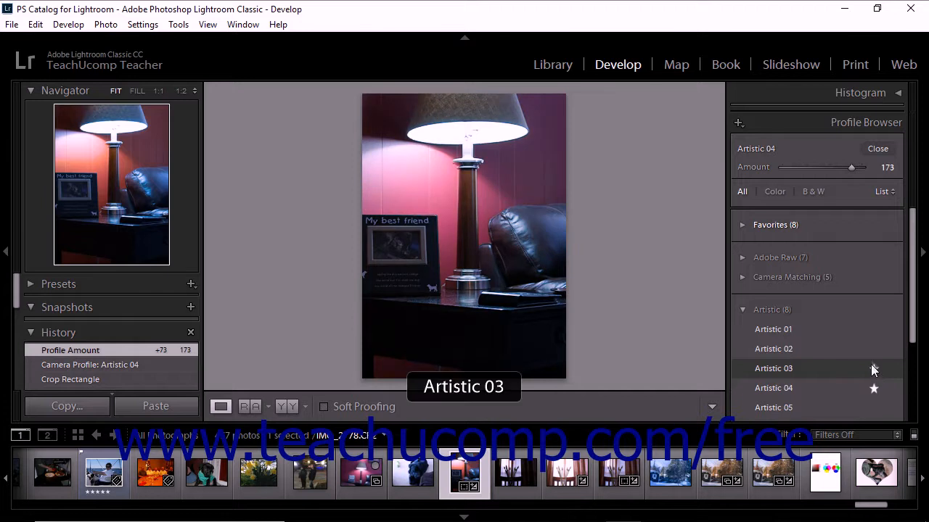
click(743, 226)
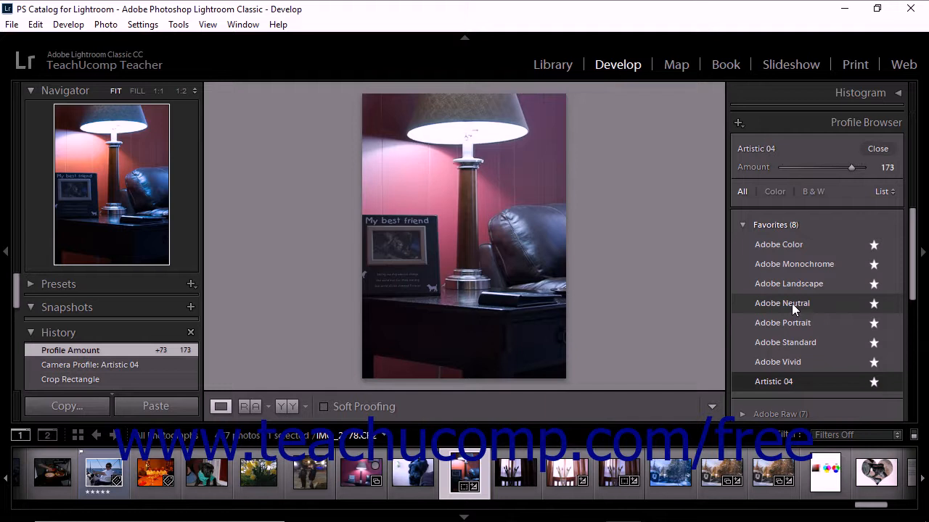
click(741, 224)
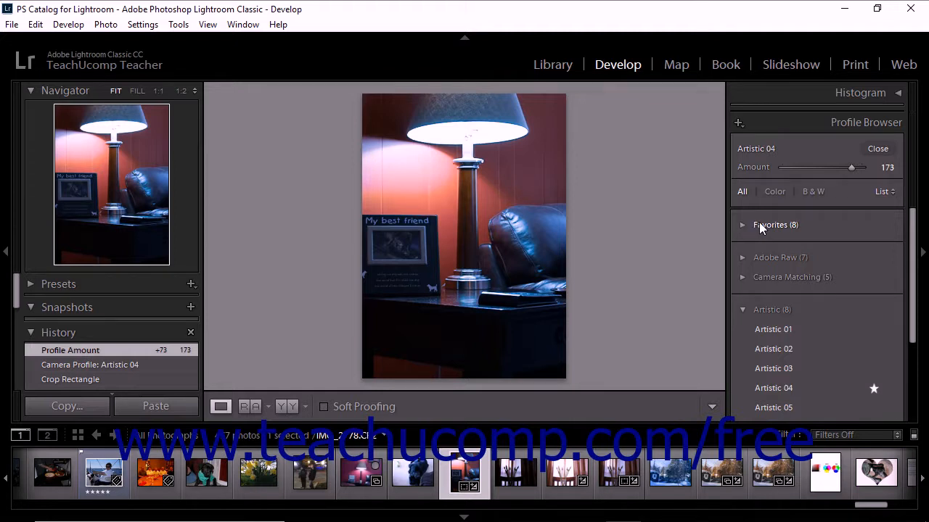
Hide the Camera Matching, Artistic and B&W profile groups through Manage Profiles and save the selection.
right_click(759, 222)
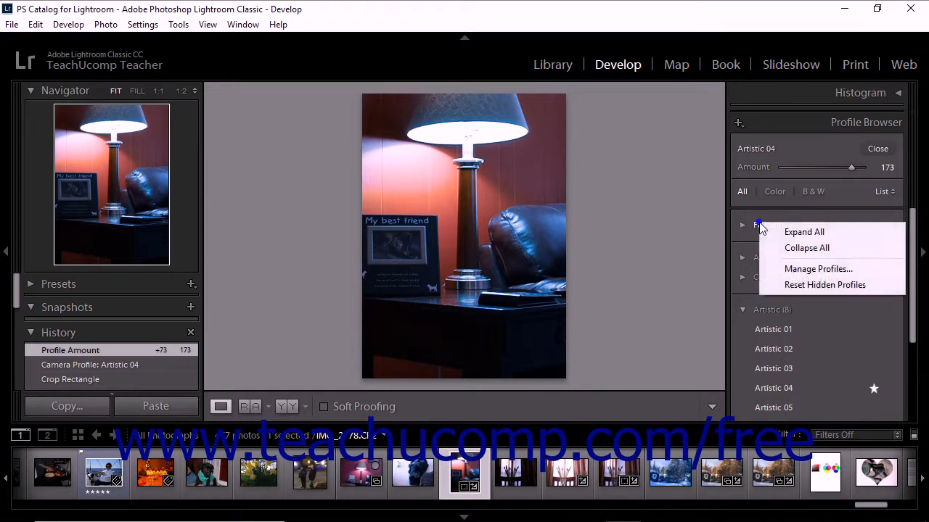
click(780, 269)
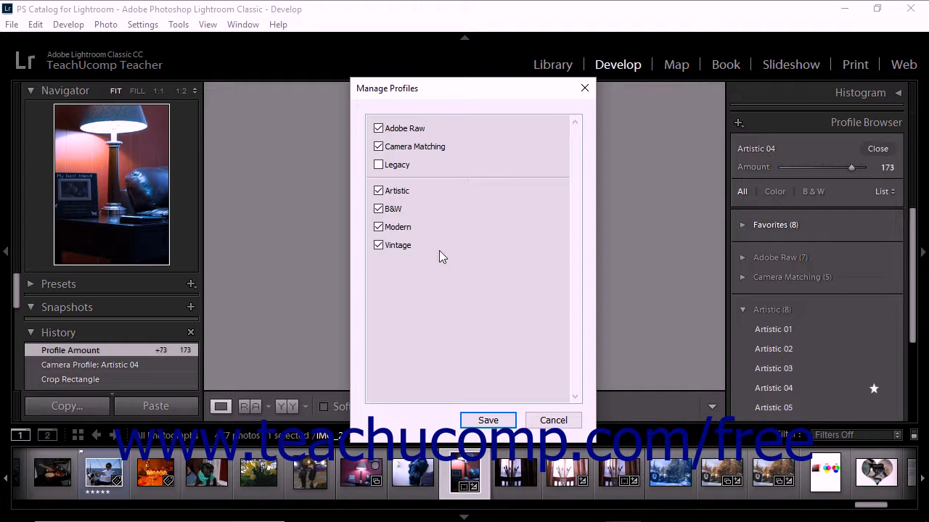
click(378, 147)
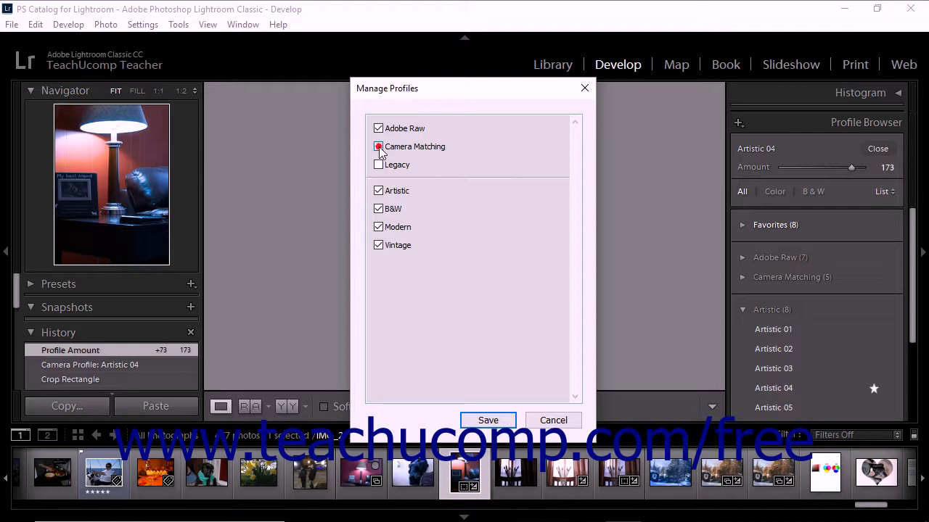
click(378, 192)
click(379, 211)
click(378, 192)
click(486, 420)
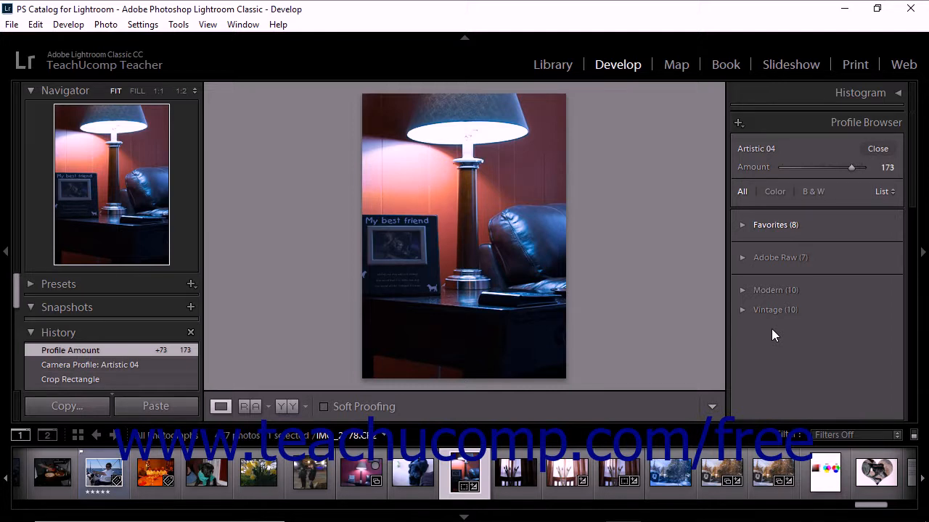
Reset the hidden profiles to restore all profile groups, and close the Profile Browser.
right_click(767, 289)
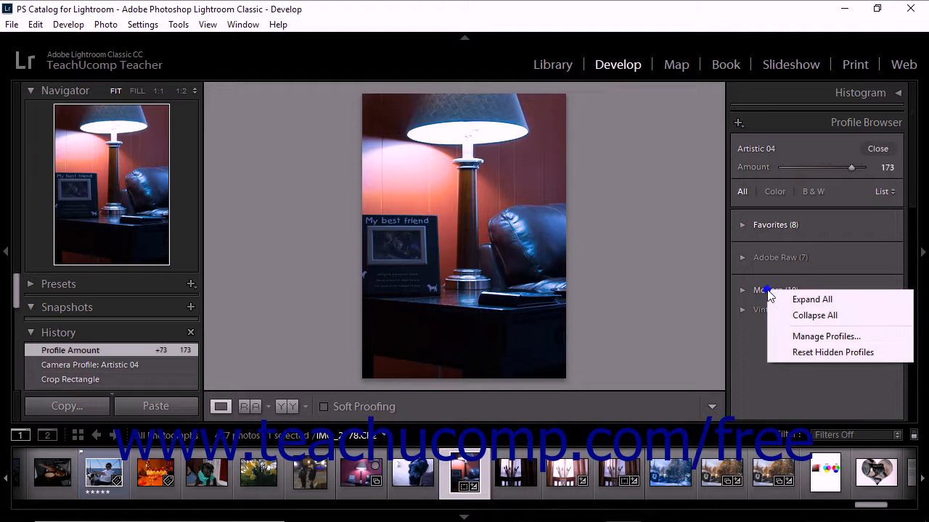
click(795, 354)
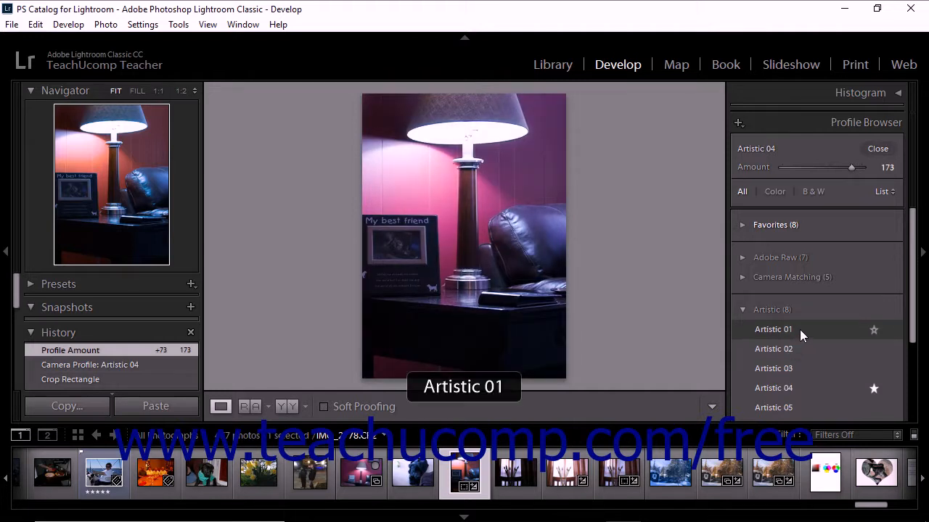
click(874, 149)
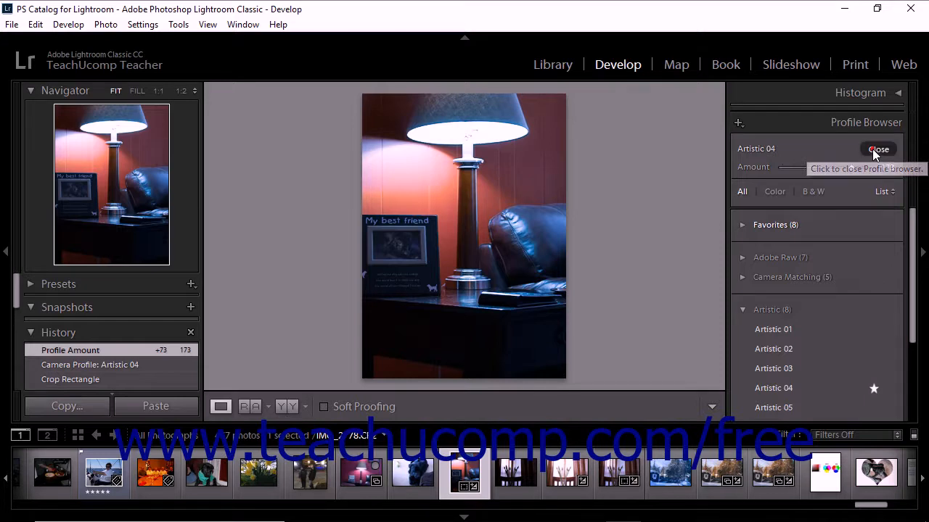